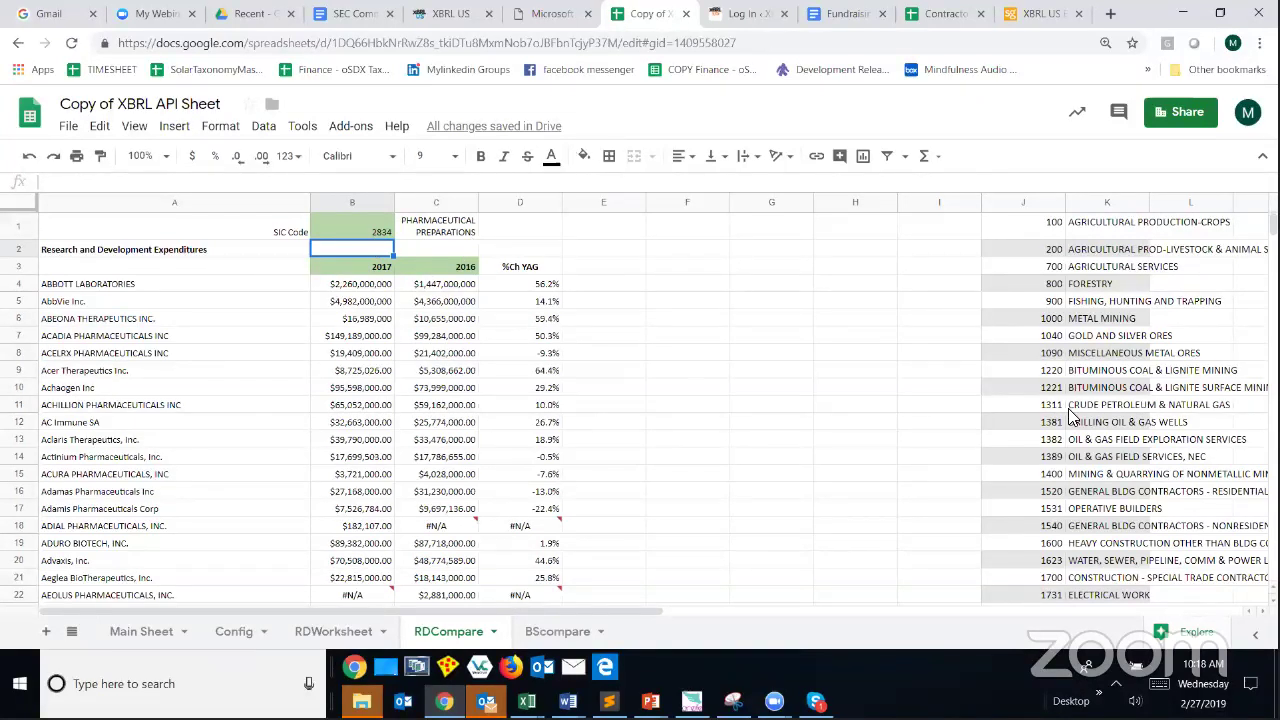
# Highlight the list of SIC codes and industry names in columns J and K.
pyautogui.click(1104, 202)
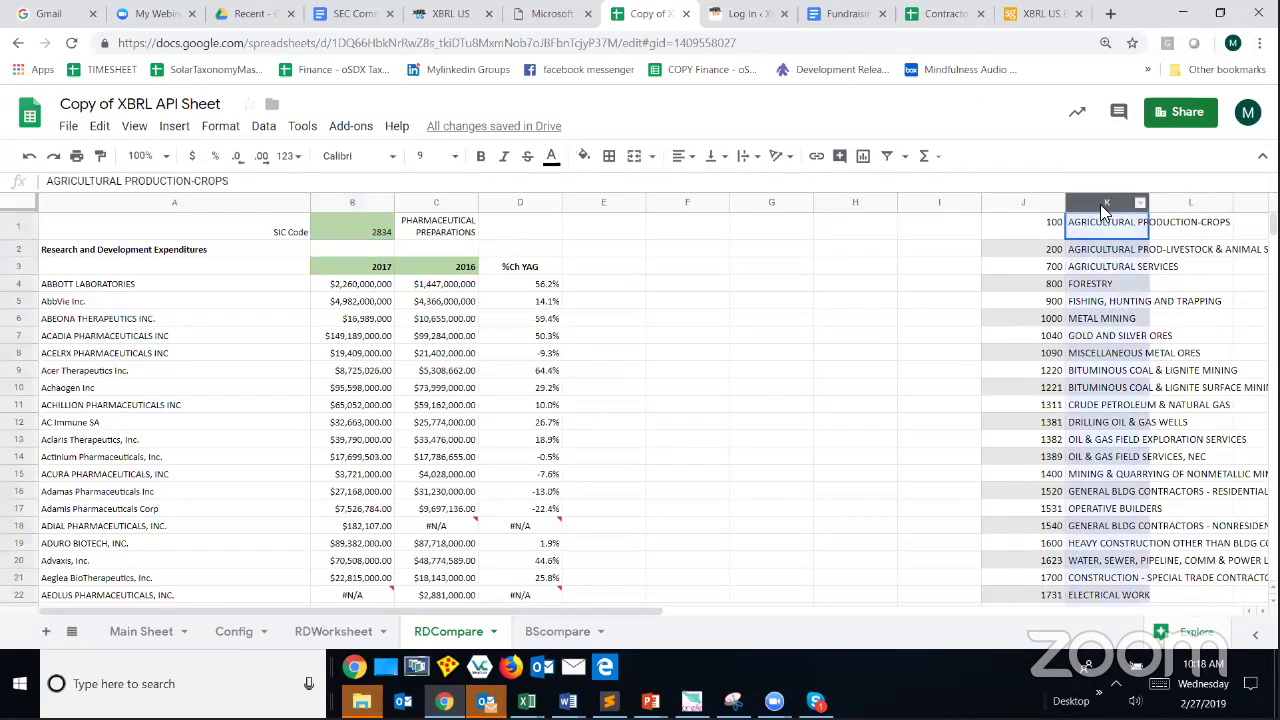
pyautogui.hotkey('ctrl', 'z')
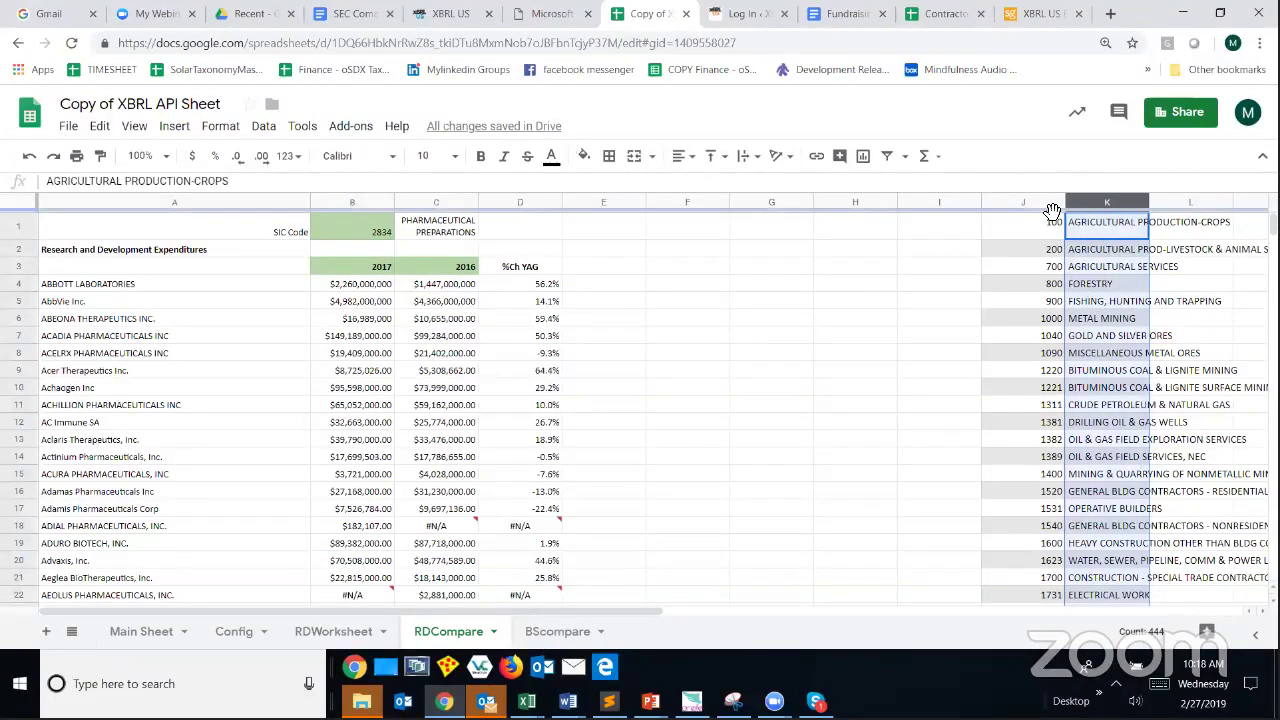
pyautogui.hotkey('ctrl', 'y')
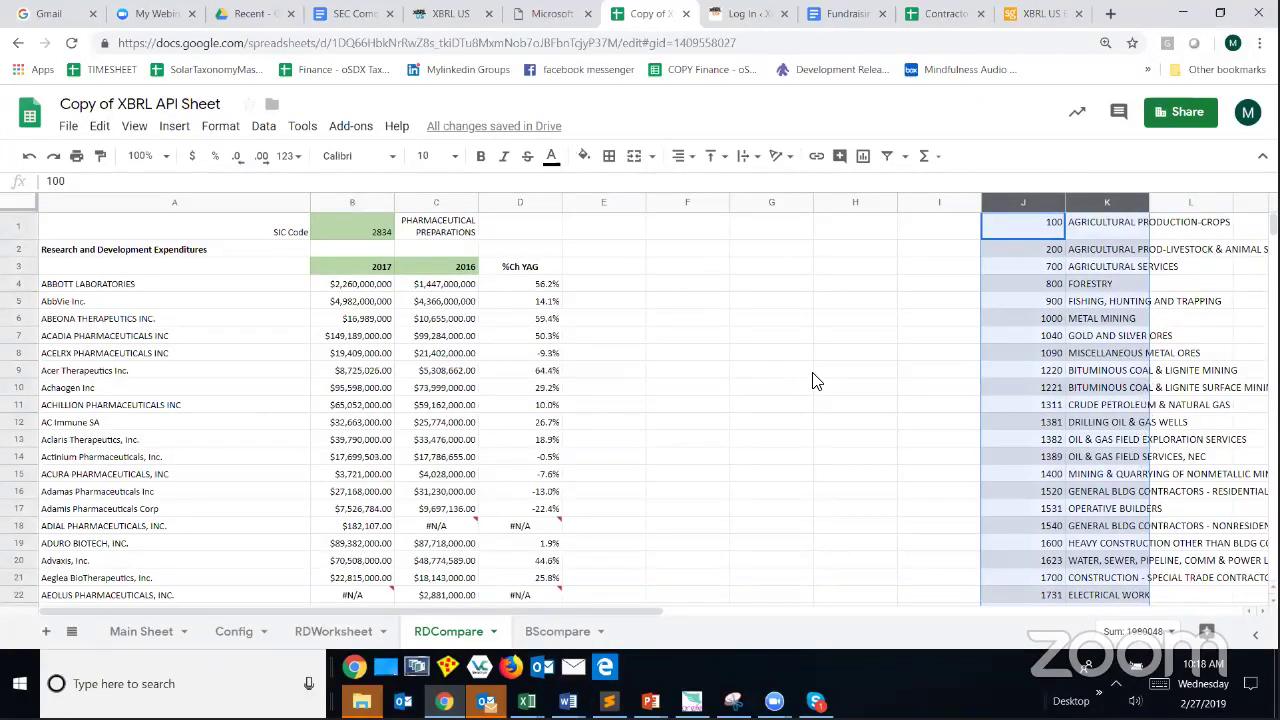
pyautogui.click(762, 422)
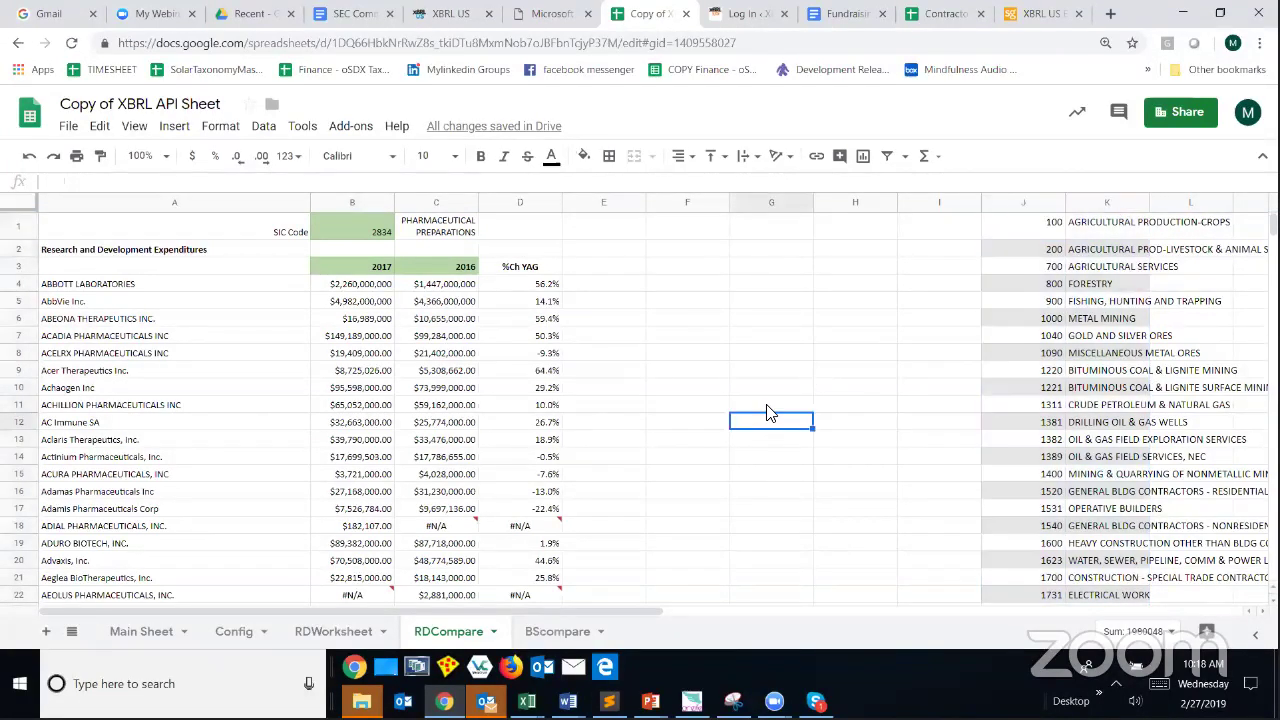
# Set the SIC code in cell B1 of the R&D comparison to 2800.
pyautogui.click(379, 237)
pyautogui.click(350, 284)
pyautogui.click(365, 266)
pyautogui.click(414, 268)
pyautogui.click(382, 236)
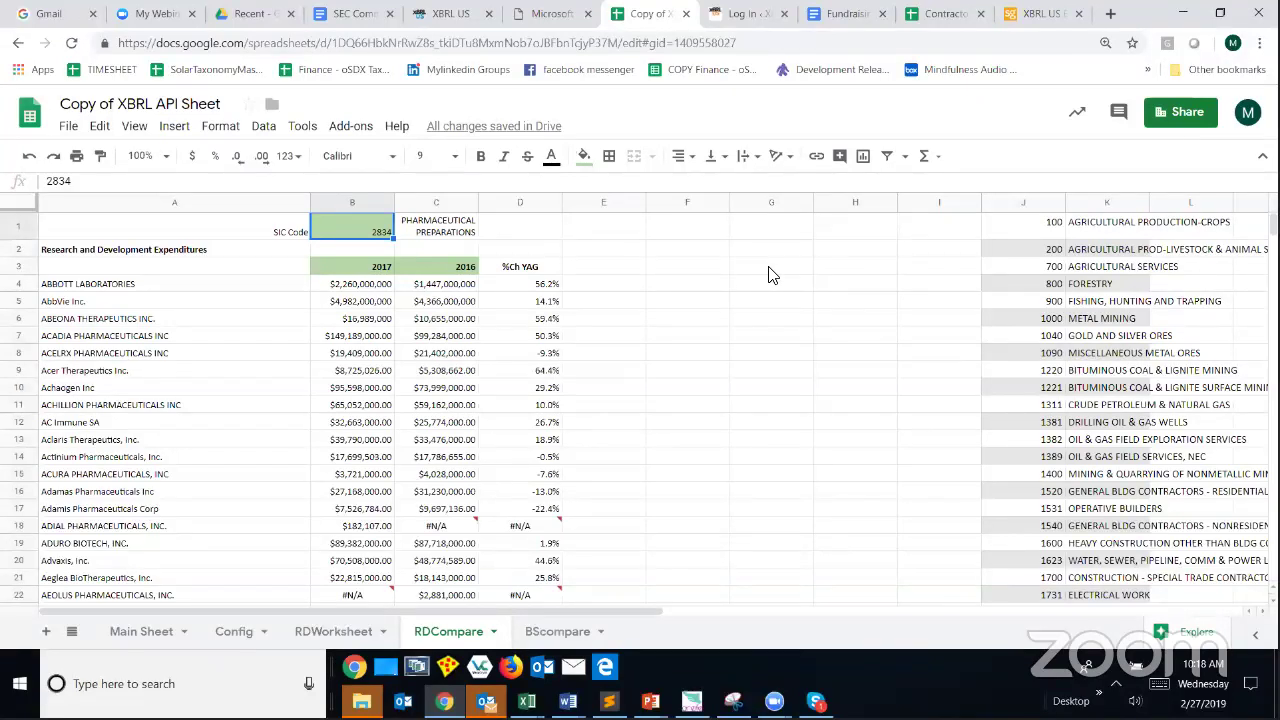
pyautogui.write('28')
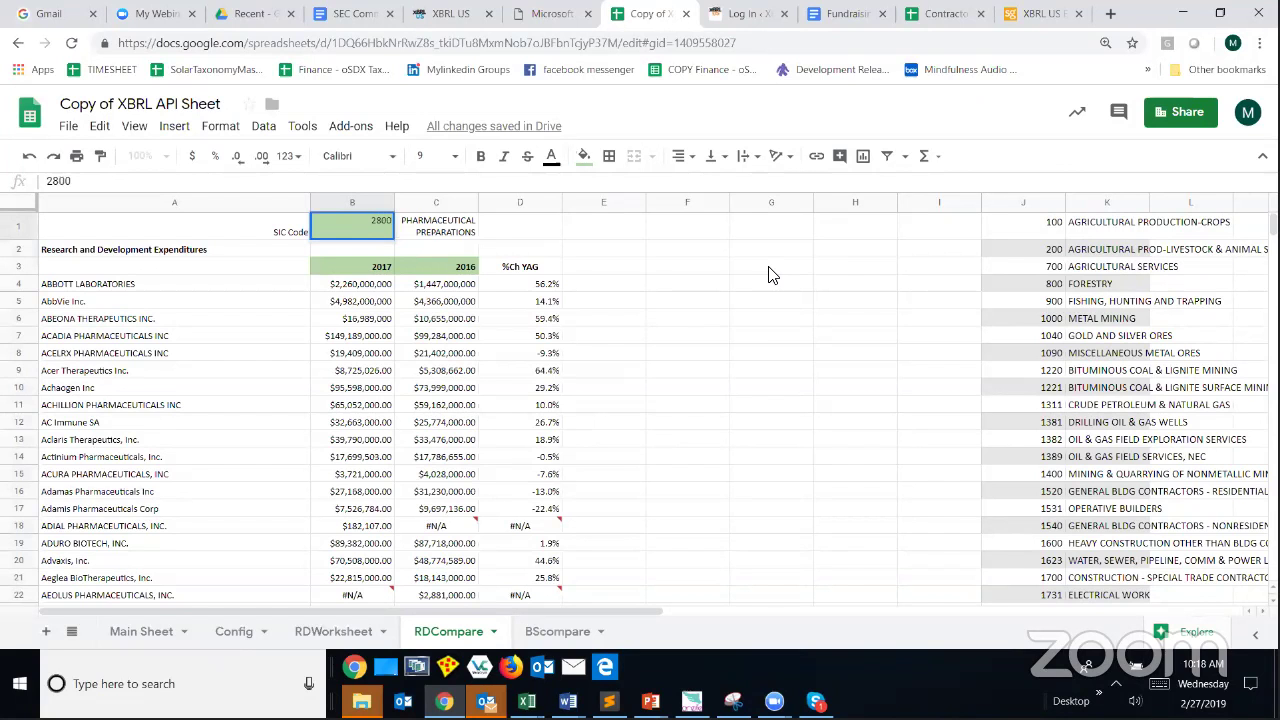
pyautogui.press('Return')
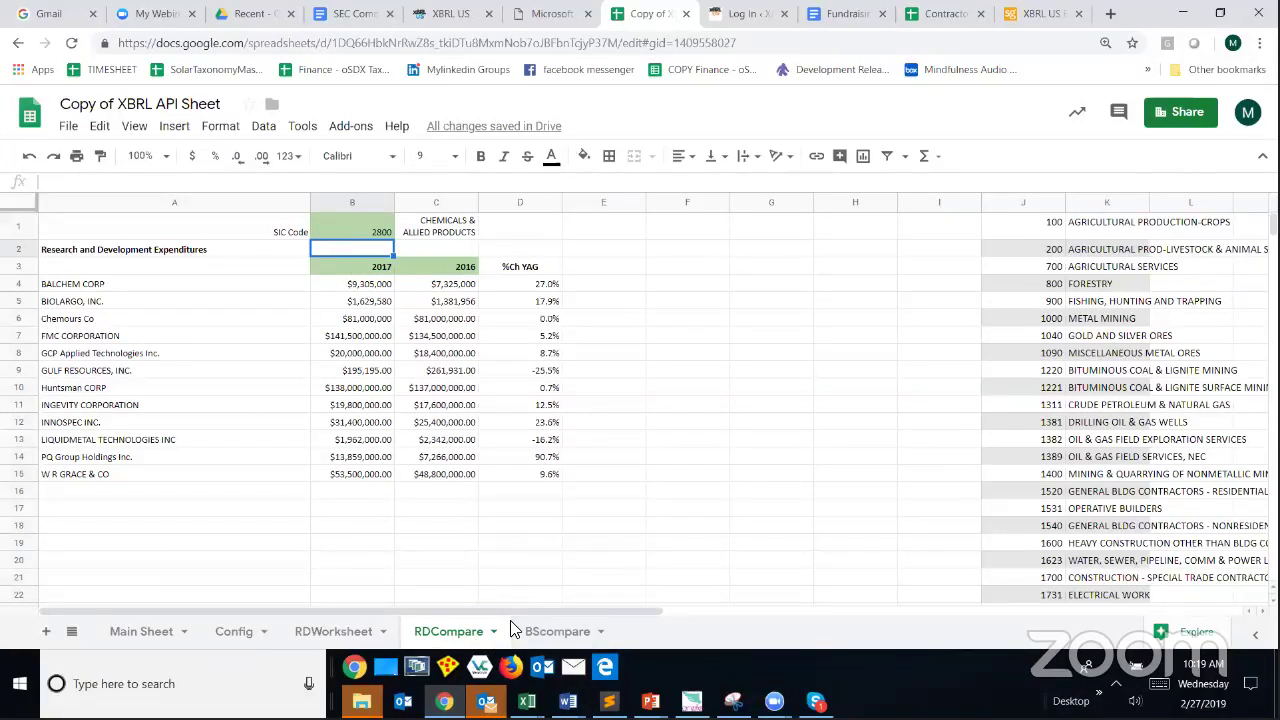
# Examine the full query formula behind the entity.cik header cell on the RDWorksheet sheet.
pyautogui.click(343, 633)
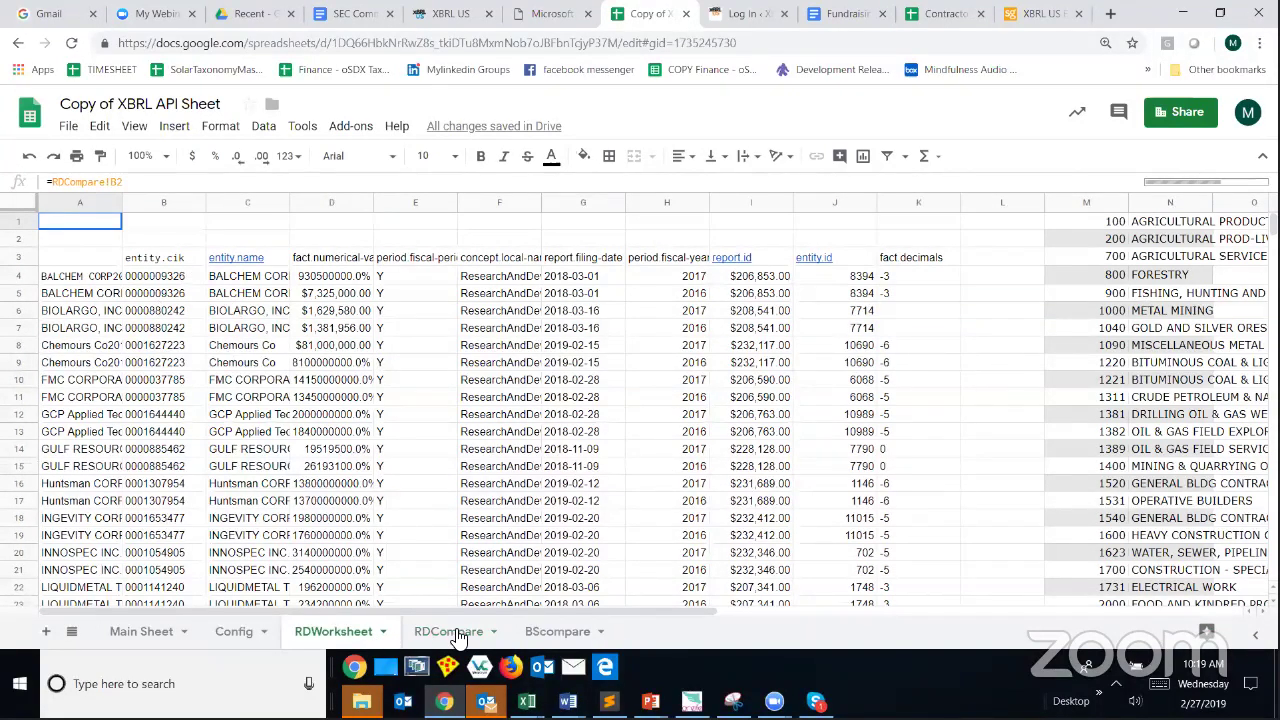
pyautogui.click(171, 256)
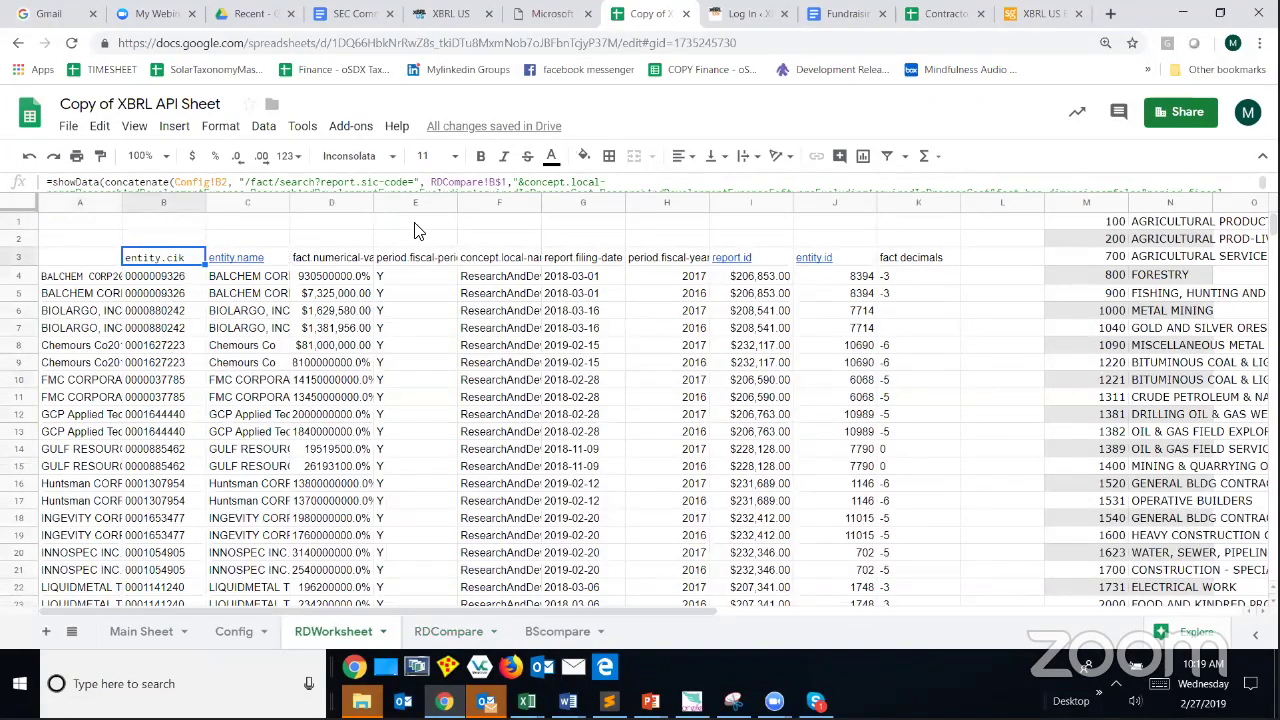
pyautogui.moveTo(433, 200); pyautogui.dragTo(437, 258)
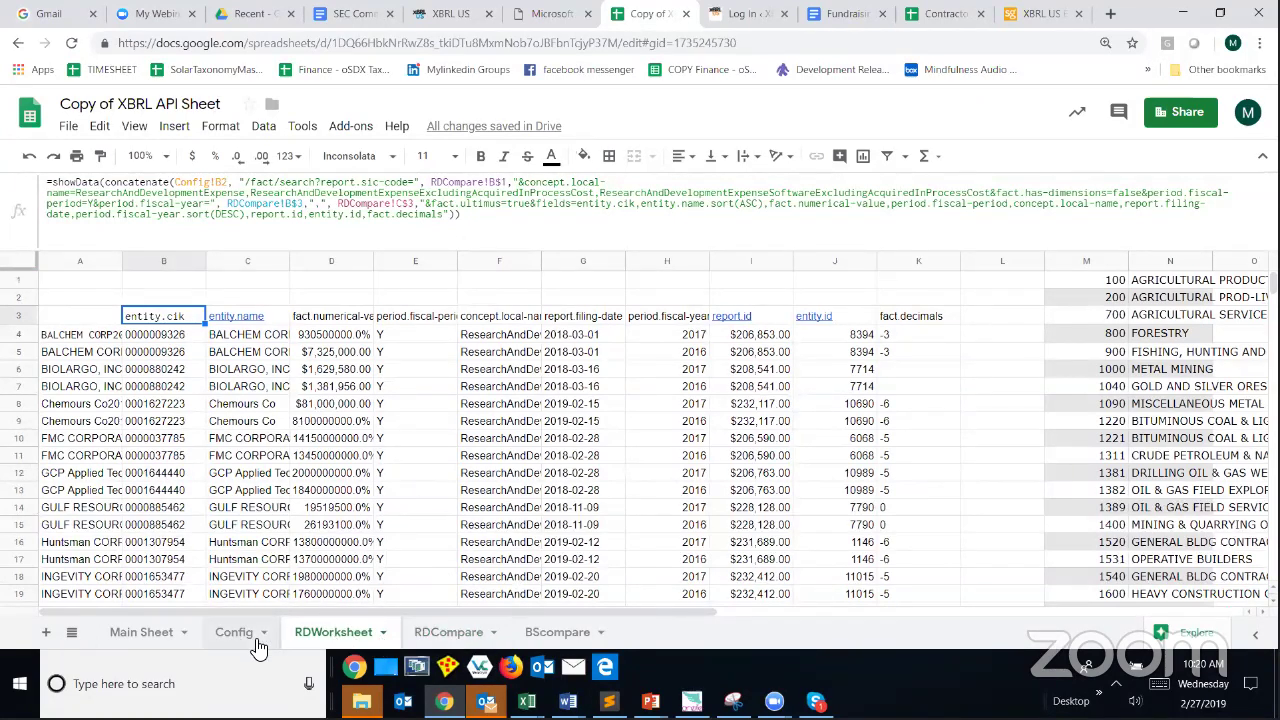
# Set the two comparison years on the RDCompare sheet to 2016 in B3 and 2015 in C3.
pyautogui.click(440, 631)
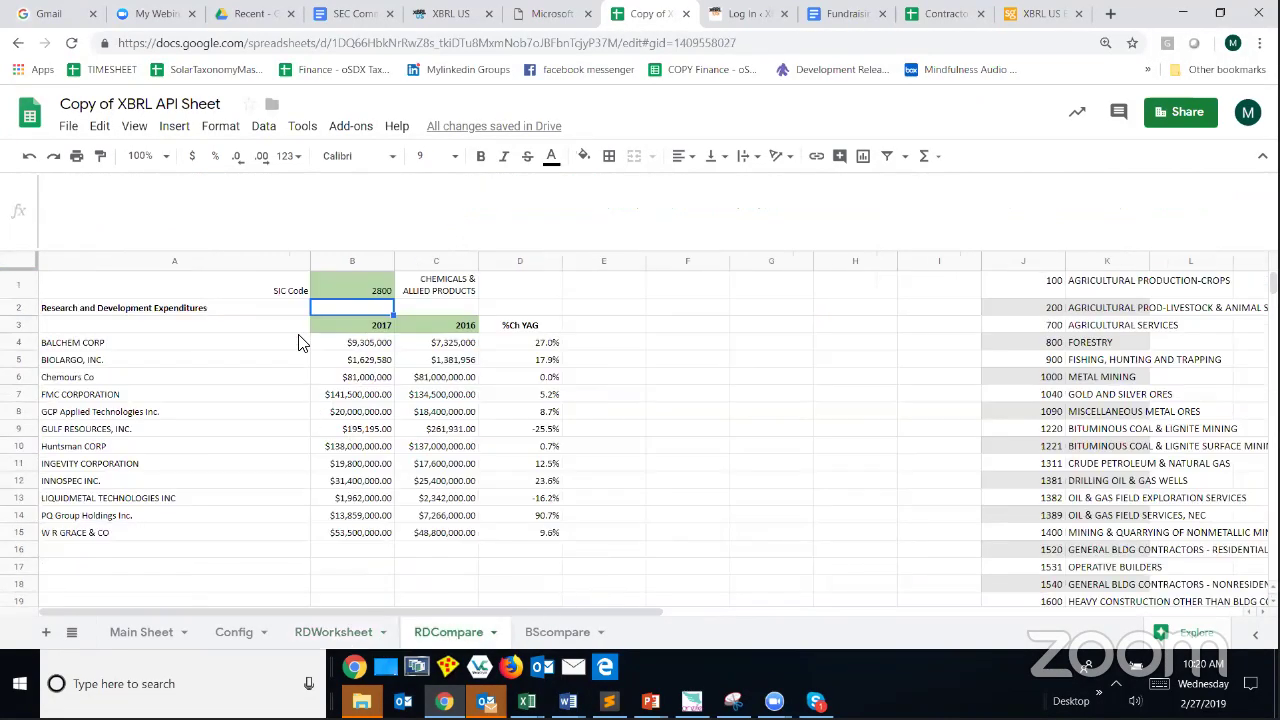
pyautogui.click(357, 326)
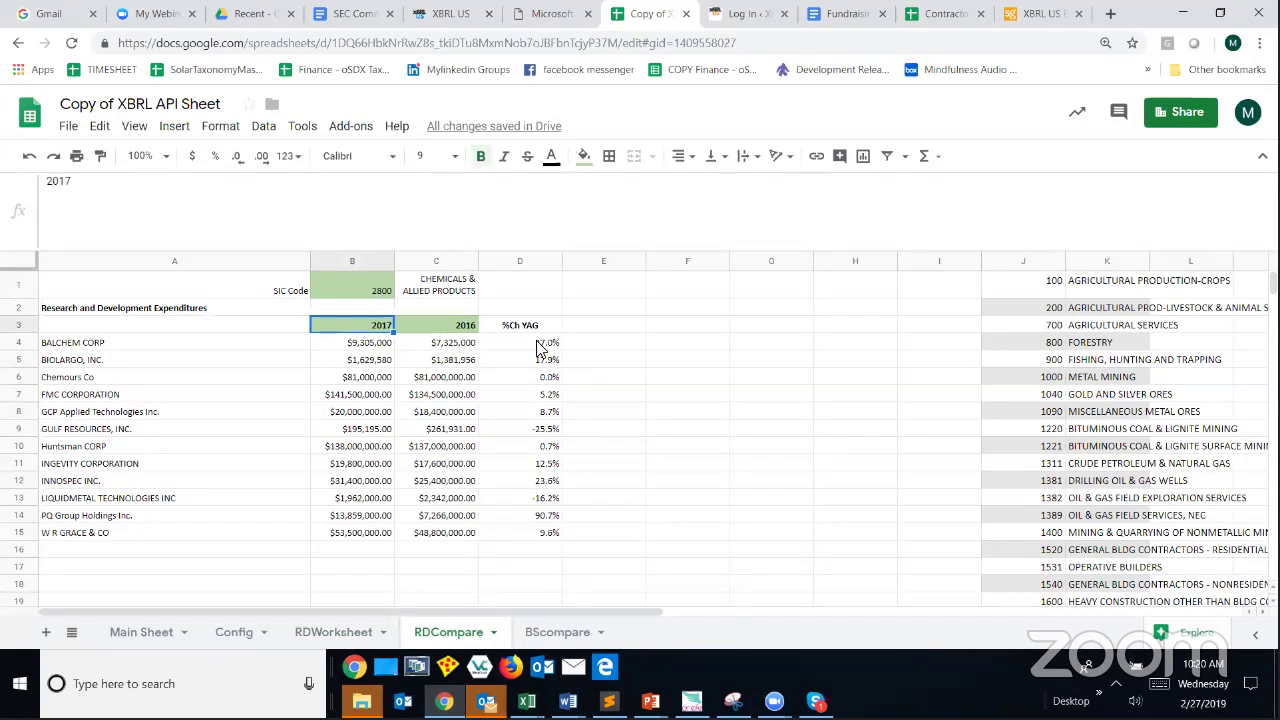
pyautogui.write('2016')
pyautogui.press('Return')
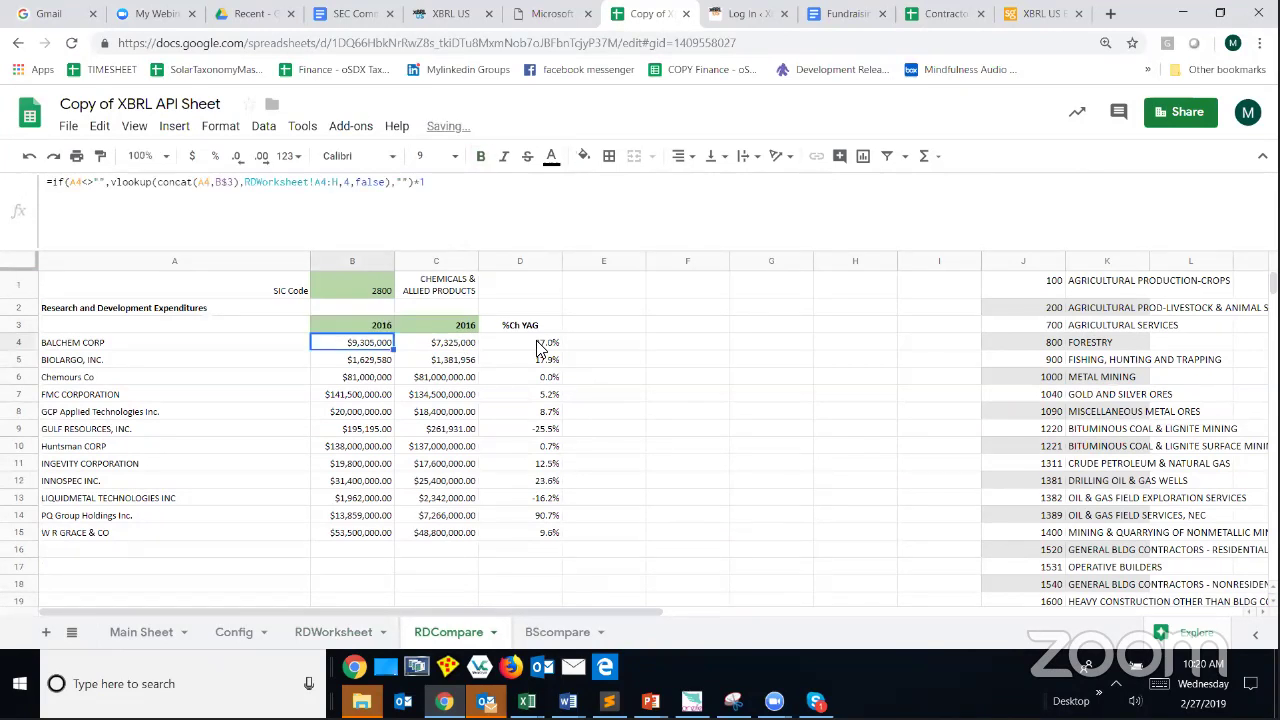
pyautogui.press('Up')
pyautogui.press('Right')
pyautogui.write('201')
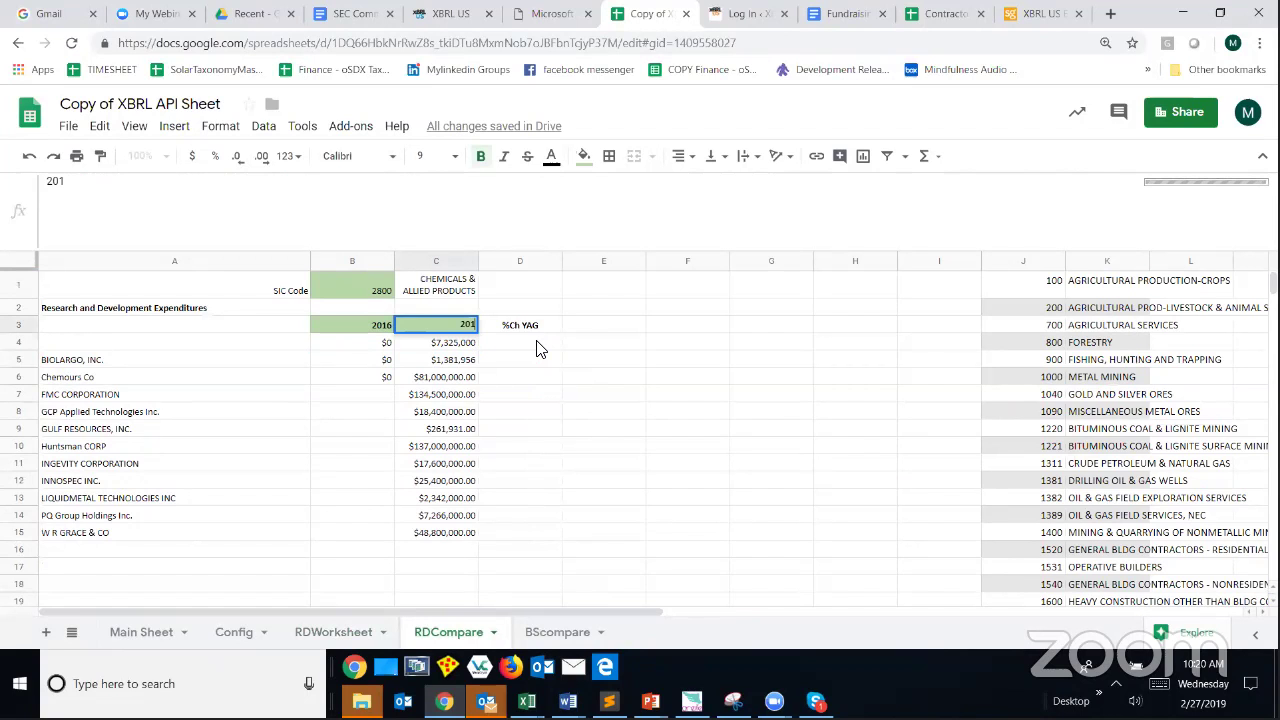
pyautogui.write('5')
pyautogui.press('Return')
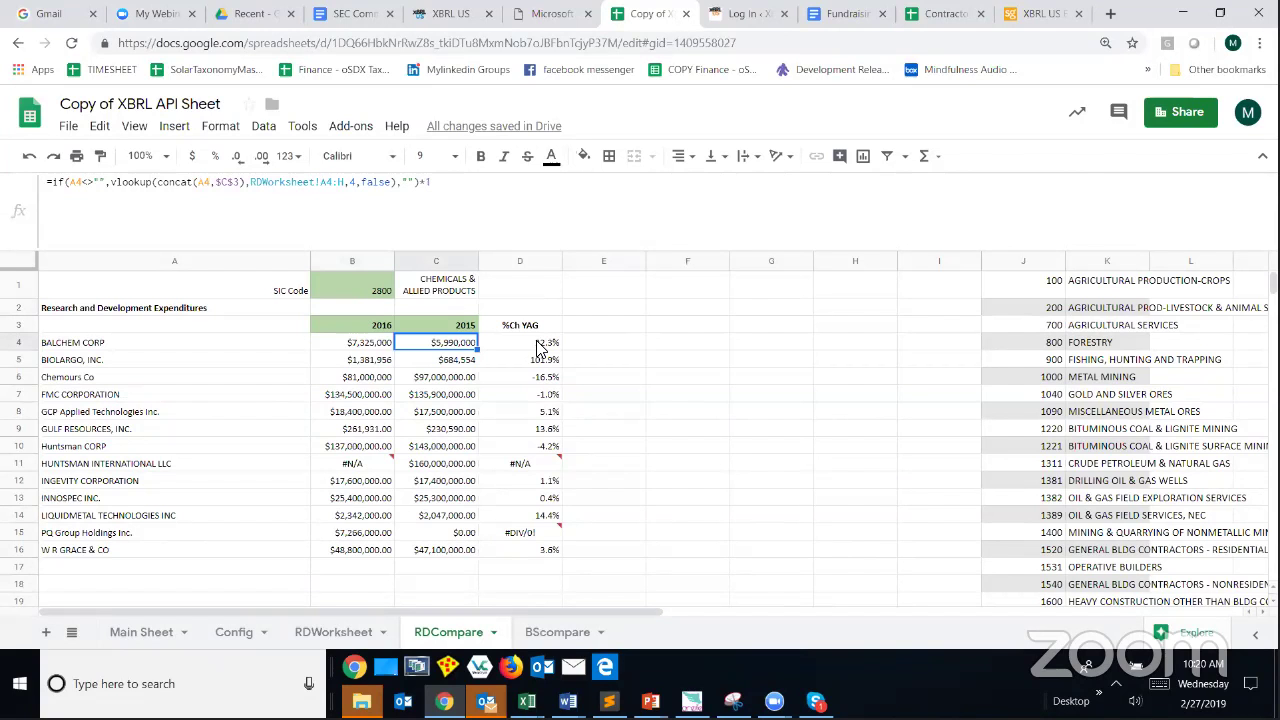
# Shrink the formula bar to one line on the Main Sheet and set the query in B2 to Inline filings.
pyautogui.click(141, 632)
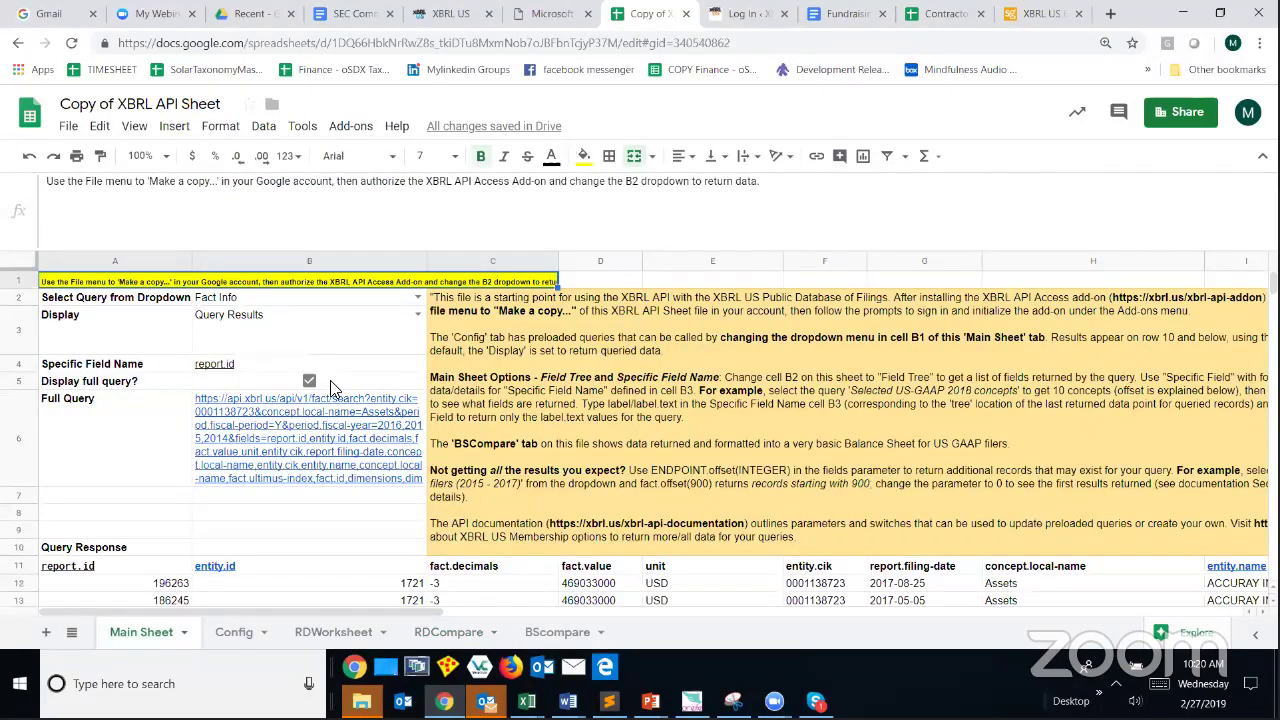
pyautogui.click(514, 247)
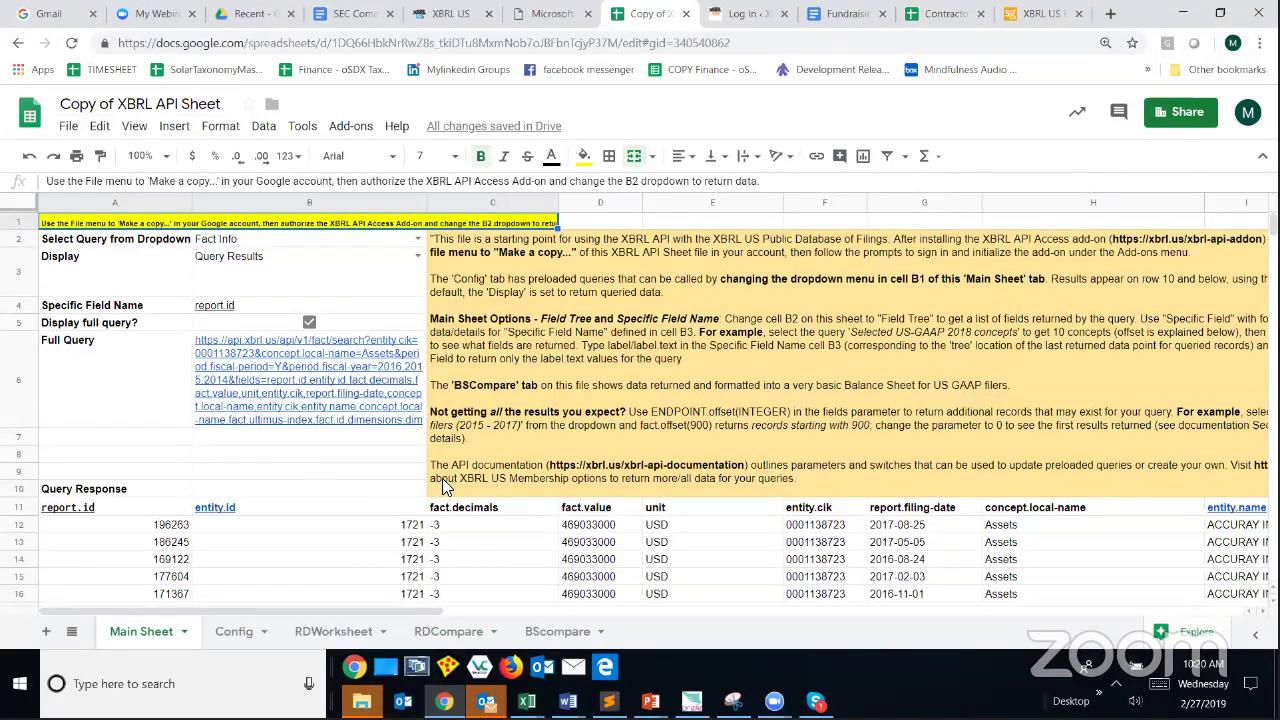
pyautogui.click(418, 238)
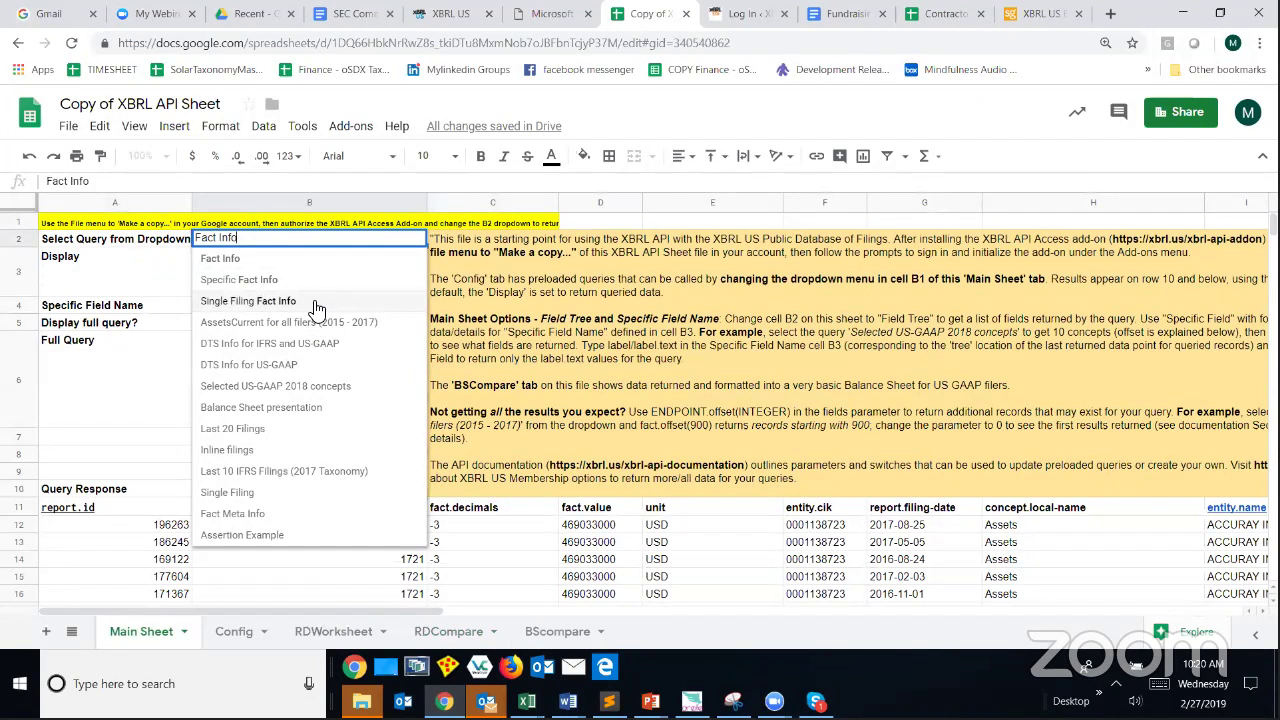
pyautogui.click(227, 452)
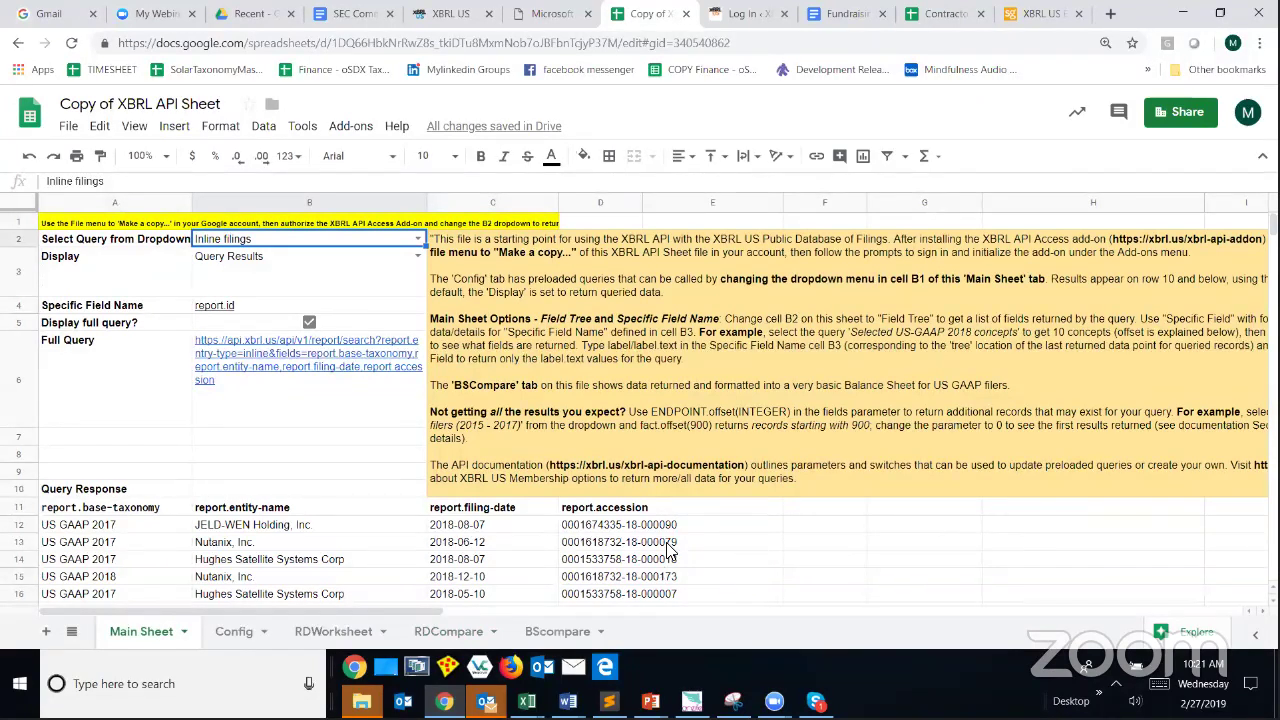
# Switch to the PowerPoint presentation Webinar February 27 and show slide 12 about the API used for the R&D data.
pyautogui.moveTo(376, 388)
pyautogui.click(651, 701)
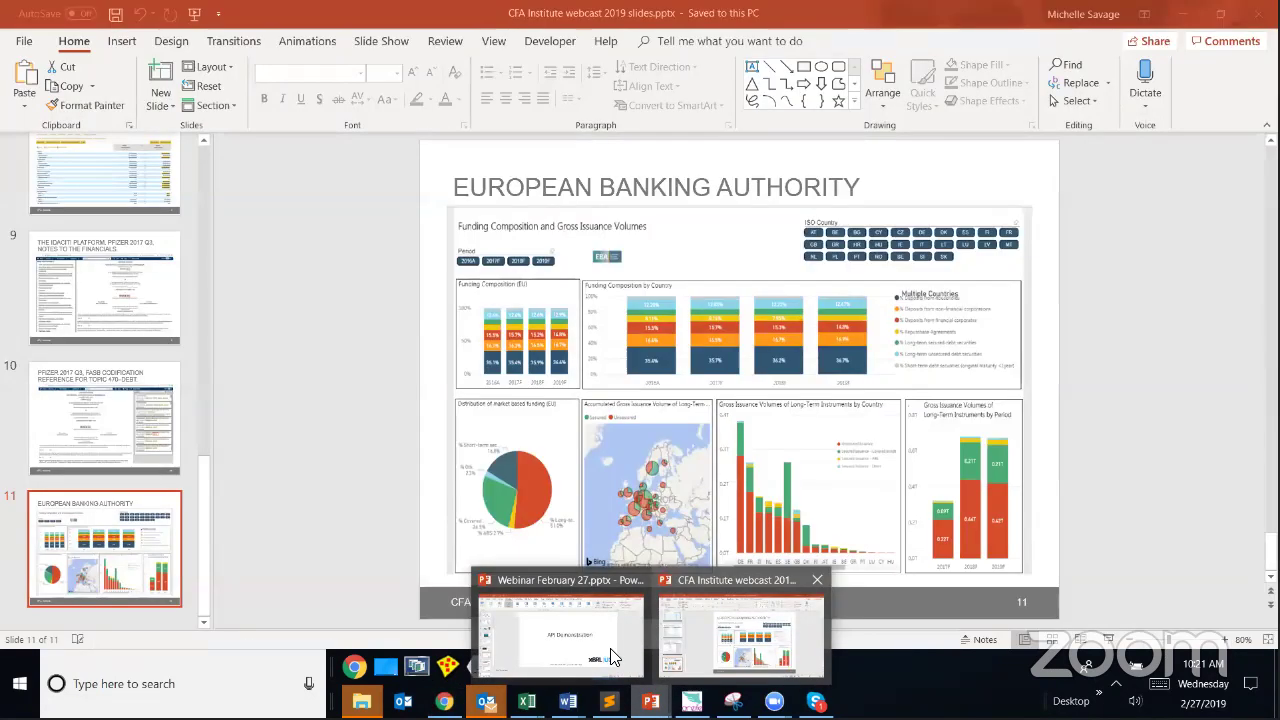
pyautogui.click(609, 651)
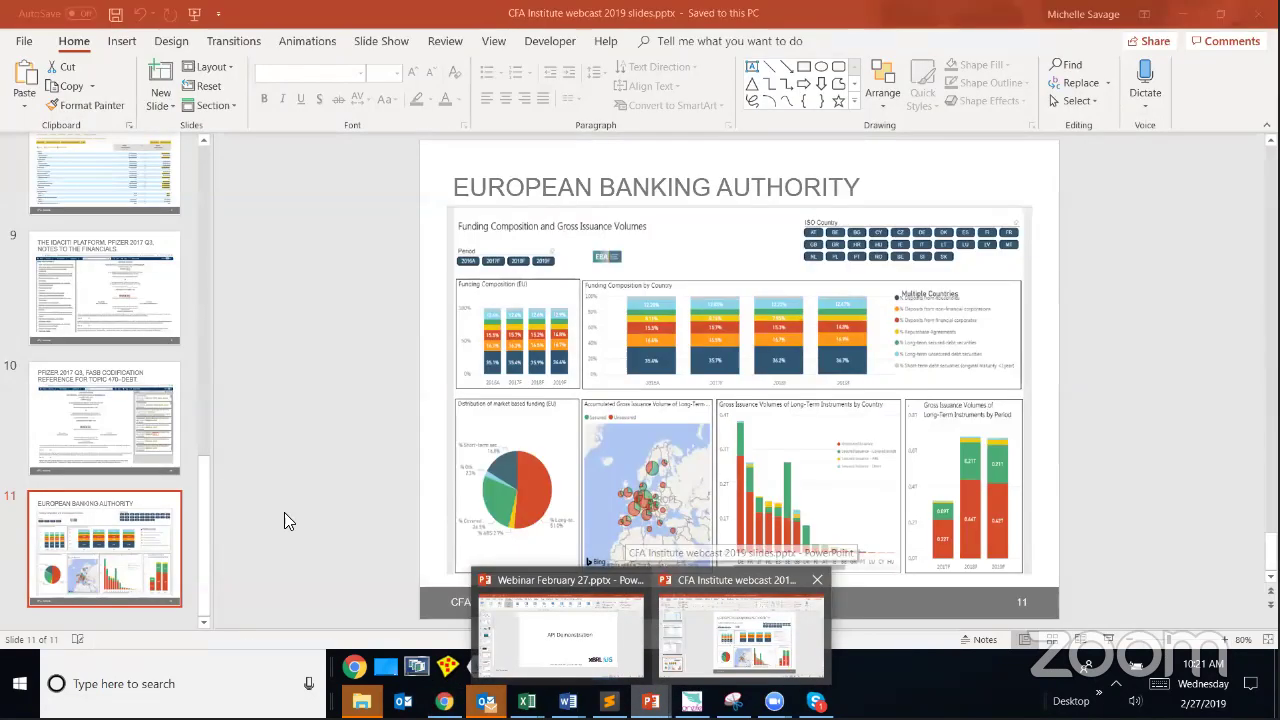
pyautogui.click(82, 530)
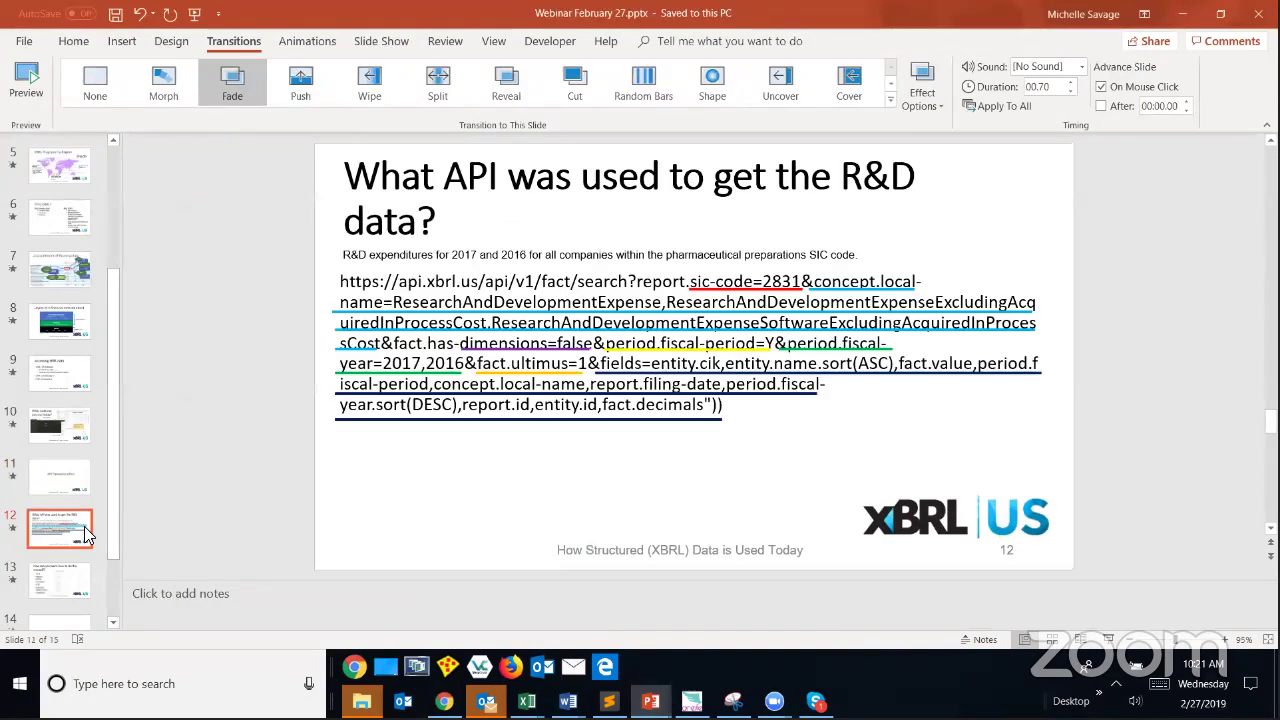